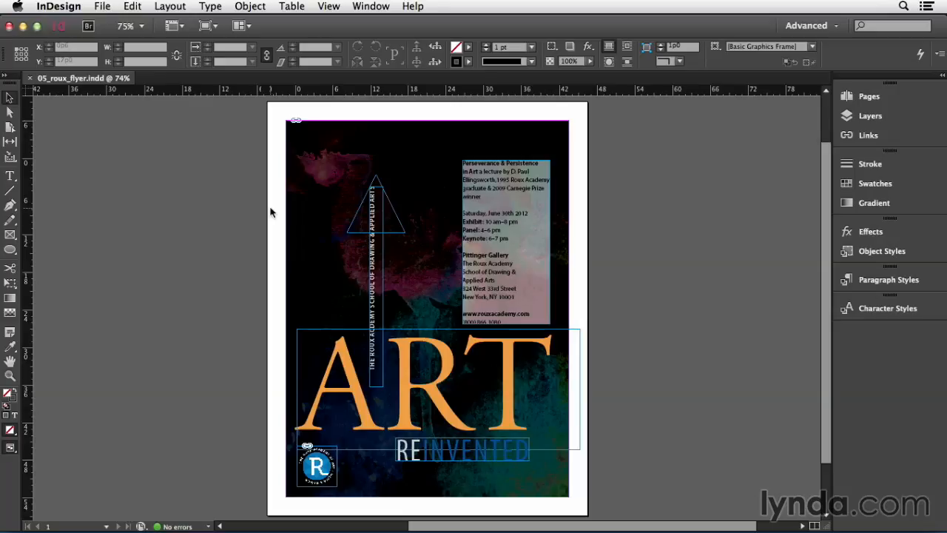
Shrink the ART headline frame to about 39p2 by 14p9, then enlarge it to about 49p2 by 21p3
{"action": "left_click", "coordinate": [437, 359]}
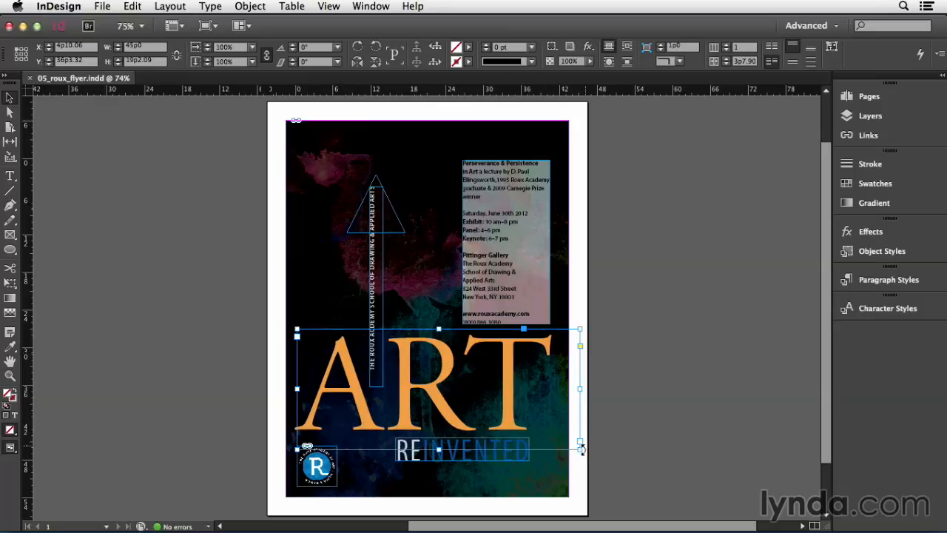
{"action": "left_click_drag", "start_coordinate": [579, 448], "coordinate": [543, 421]}
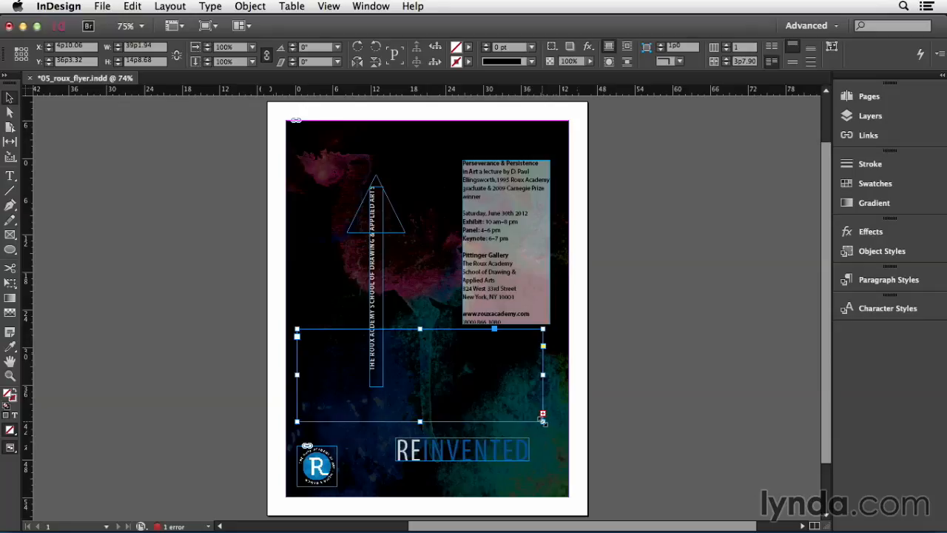
{"action": "left_click_drag", "start_coordinate": [542, 420], "coordinate": [606, 461]}
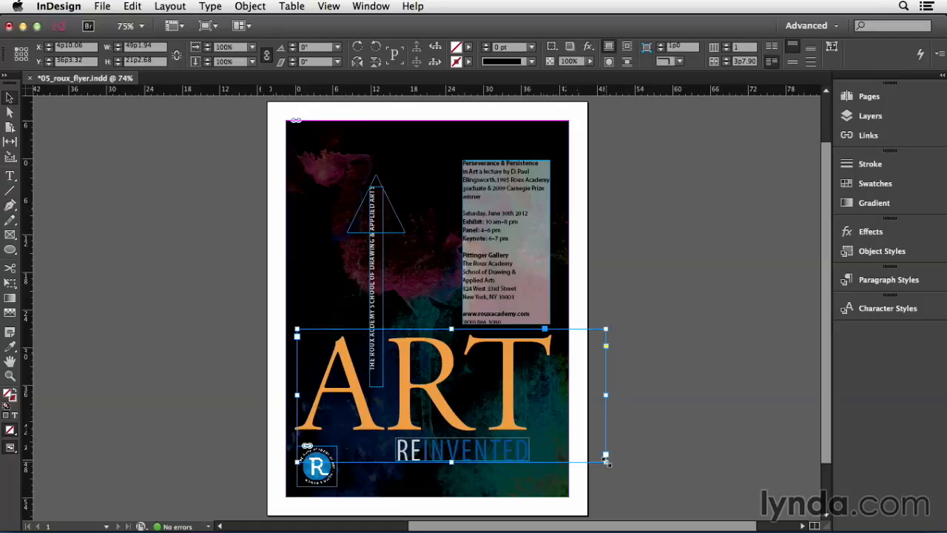
Fit the ART headline's text frame to its content
{"action": "left_click", "coordinate": [246, 6]}
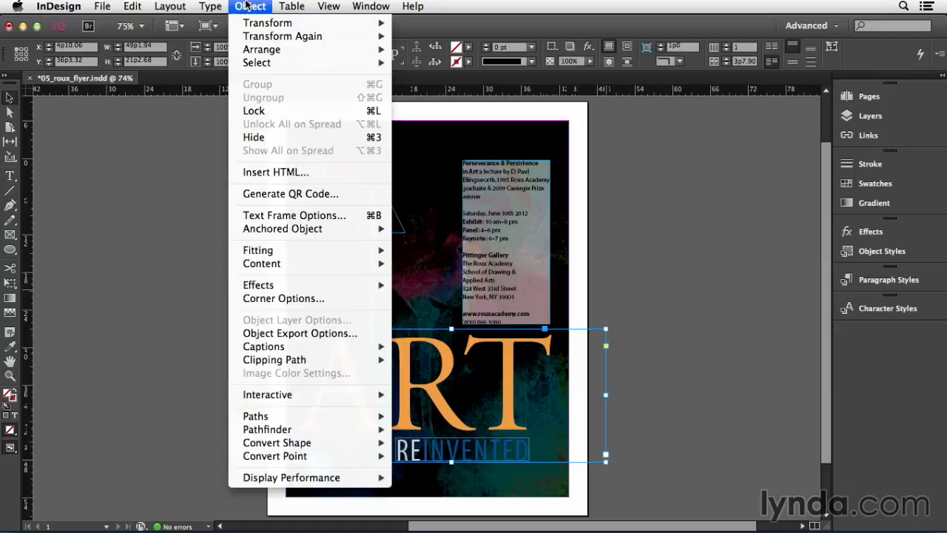
{"action": "mouse_move", "coordinate": [278, 251]}
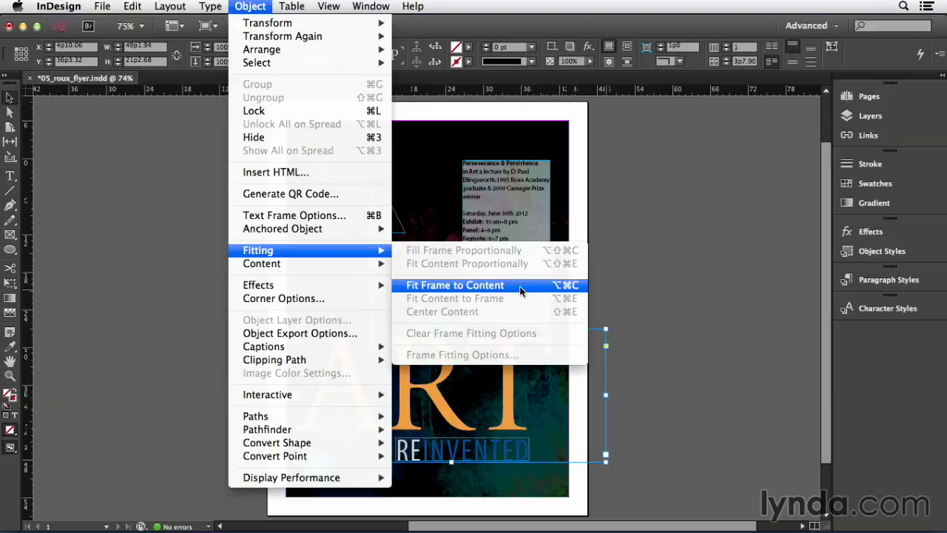
{"action": "left_click", "coordinate": [559, 407]}
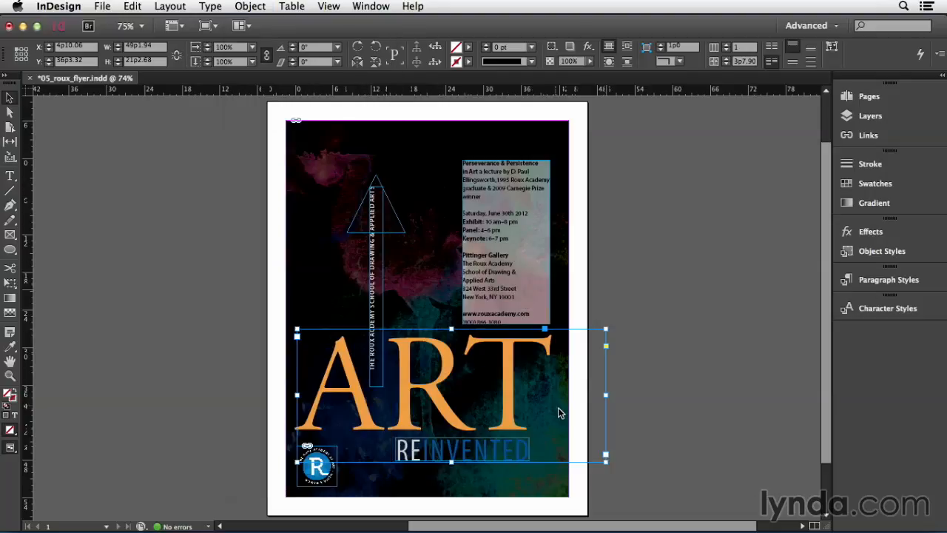
{"action": "double_click", "coordinate": [606, 462]}
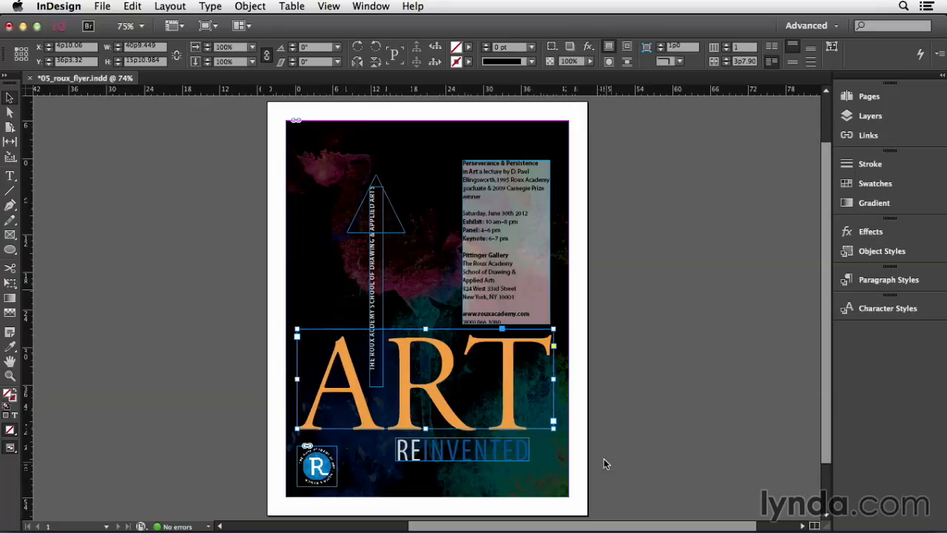
Set a 9 pt inset on all sides of the lecture details frame, then extend it and fit its height to the text
{"action": "left_click", "coordinate": [501, 241]}
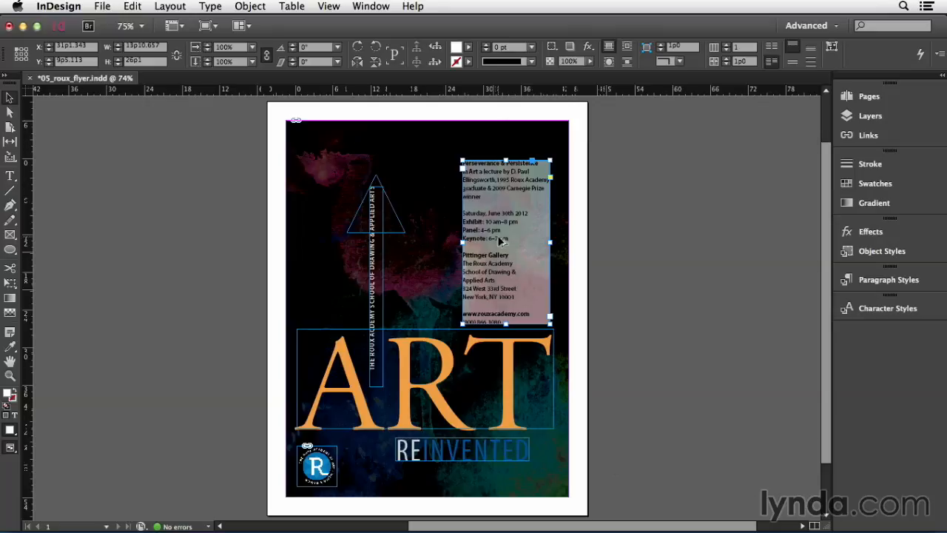
{"action": "key", "text": "super+b"}
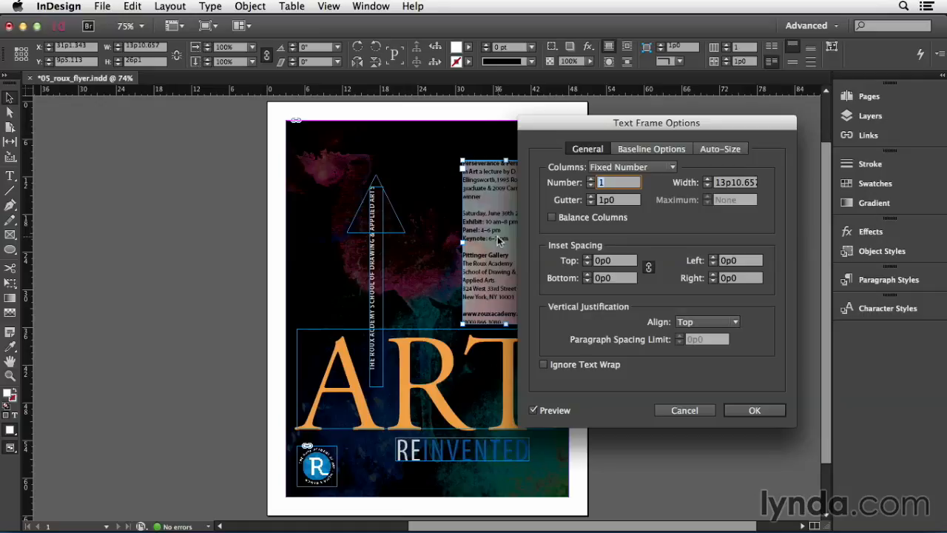
{"action": "left_click", "coordinate": [620, 263]}
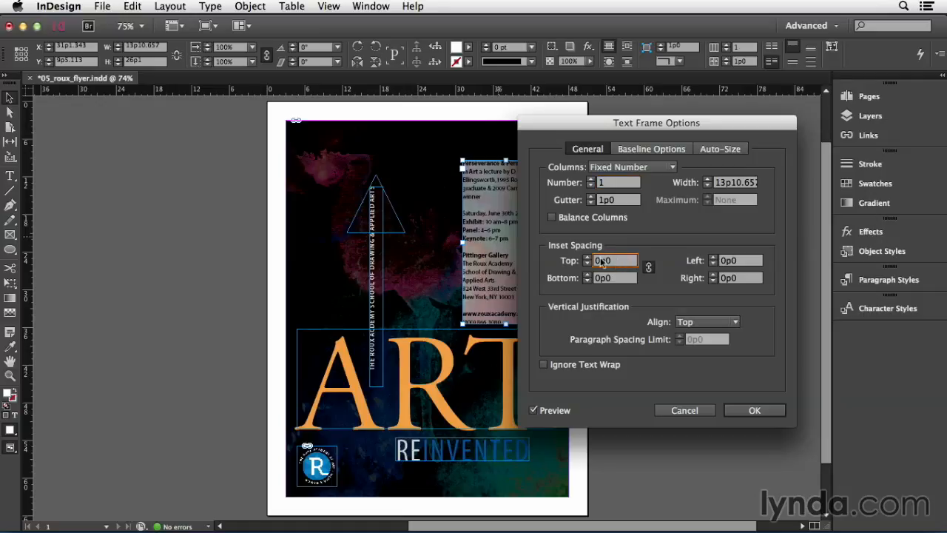
{"action": "type", "text": "9 pt"}
{"action": "key", "text": "Return"}
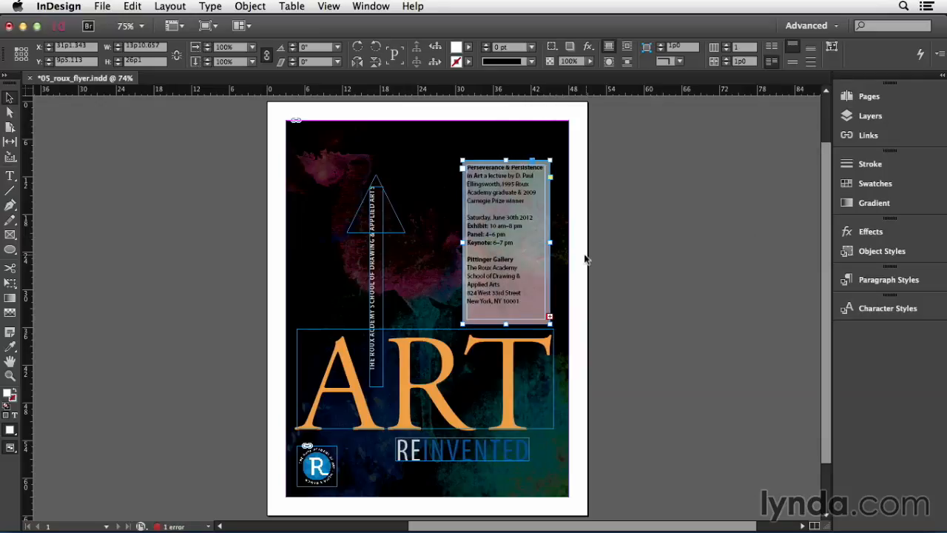
{"action": "left_click_drag", "start_coordinate": [506, 323], "coordinate": [508, 357]}
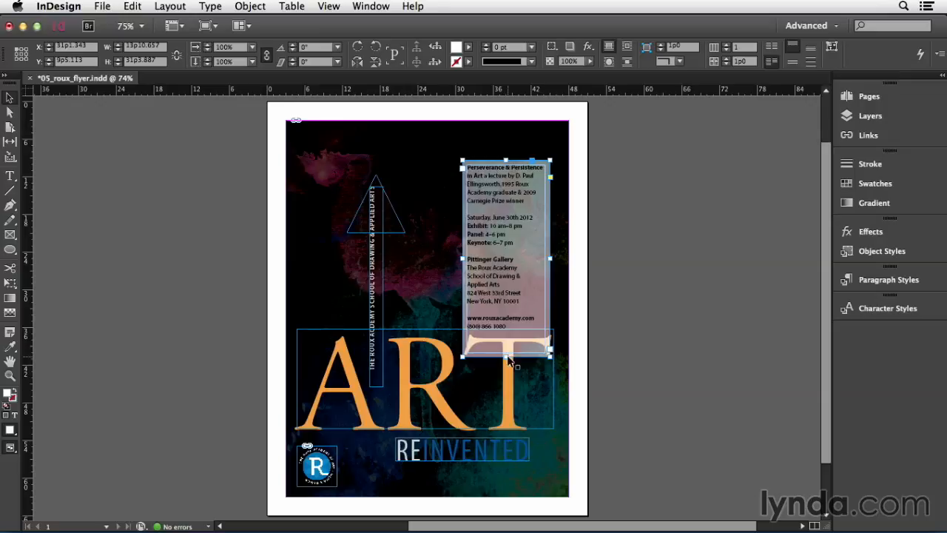
{"action": "double_click", "coordinate": [508, 357]}
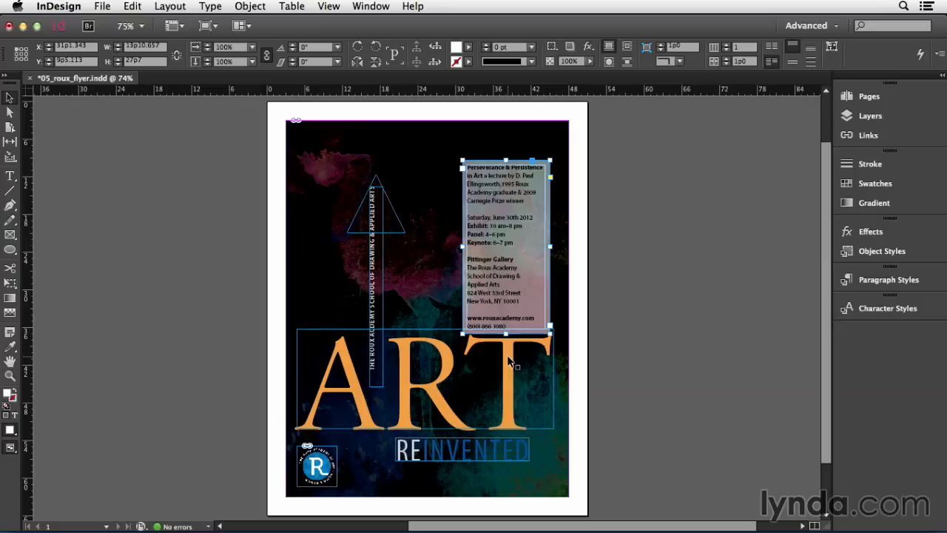
Set the lecture details frame to auto-size Height Only, anchored at its bottom centre, with a minimum height of 10p
{"action": "left_click", "coordinate": [250, 6]}
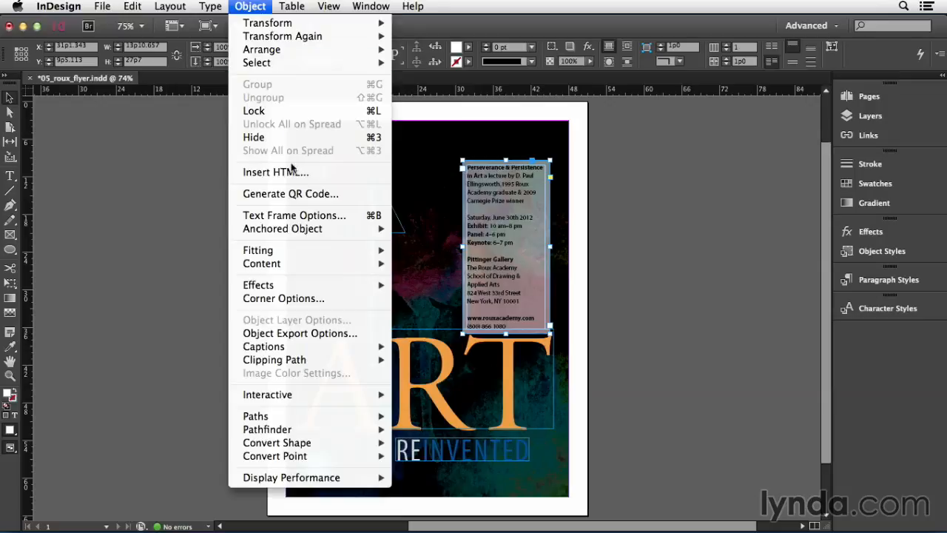
{"action": "left_click", "coordinate": [304, 214]}
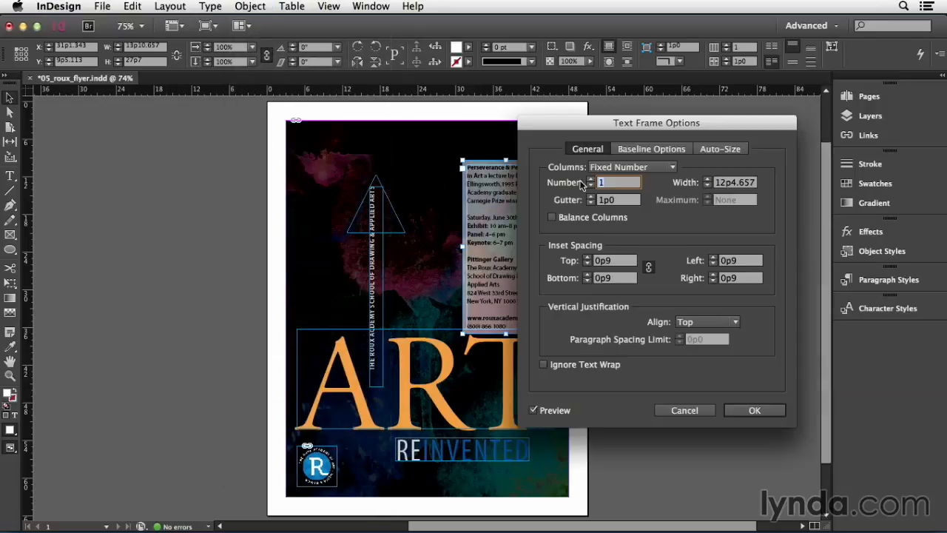
{"action": "left_click", "coordinate": [720, 150]}
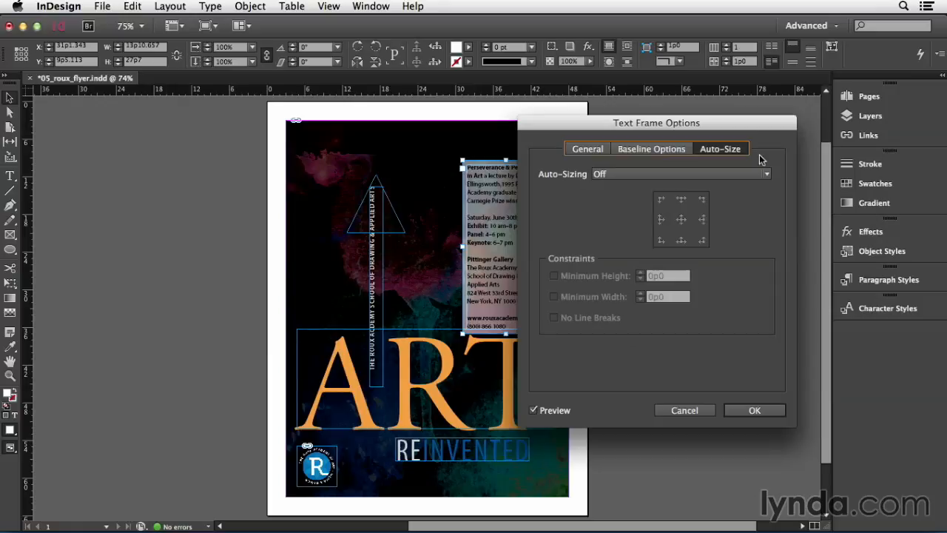
{"action": "left_click", "coordinate": [612, 176]}
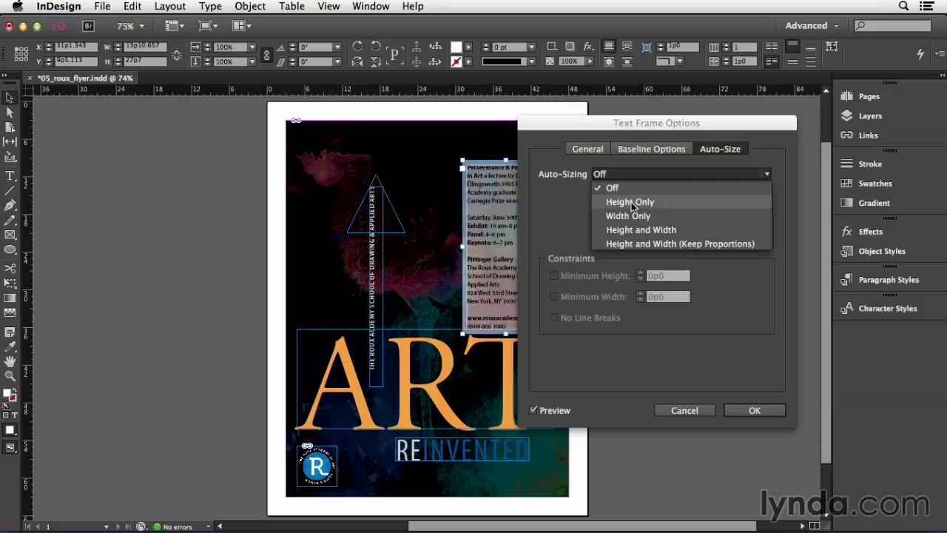
{"action": "left_click", "coordinate": [631, 202]}
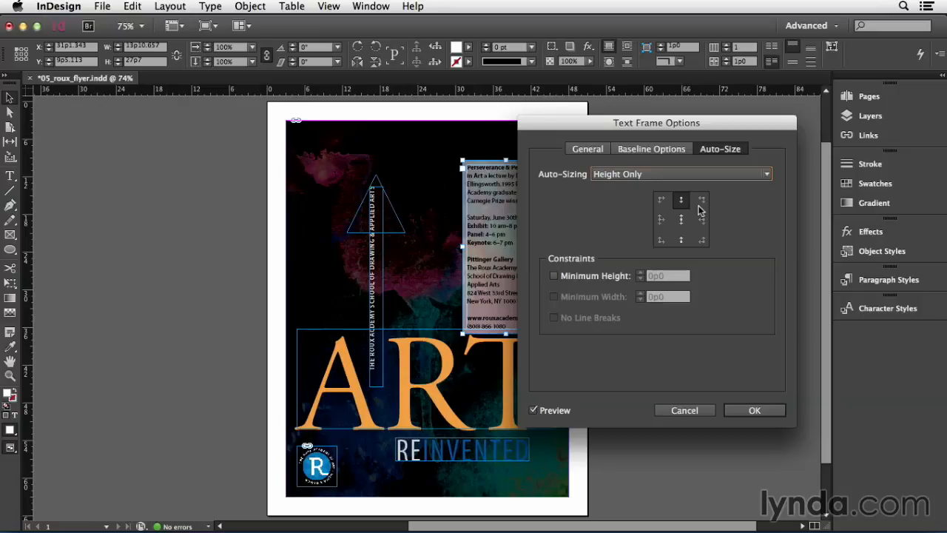
{"action": "left_click", "coordinate": [681, 240]}
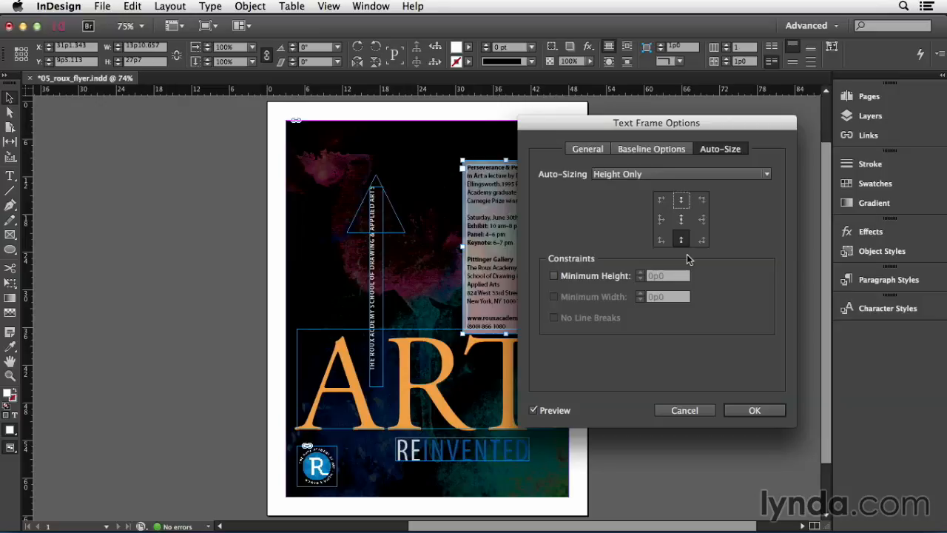
{"action": "left_click", "coordinate": [605, 277]}
{"action": "key", "text": "Tab"}
{"action": "type", "text": "10p"}
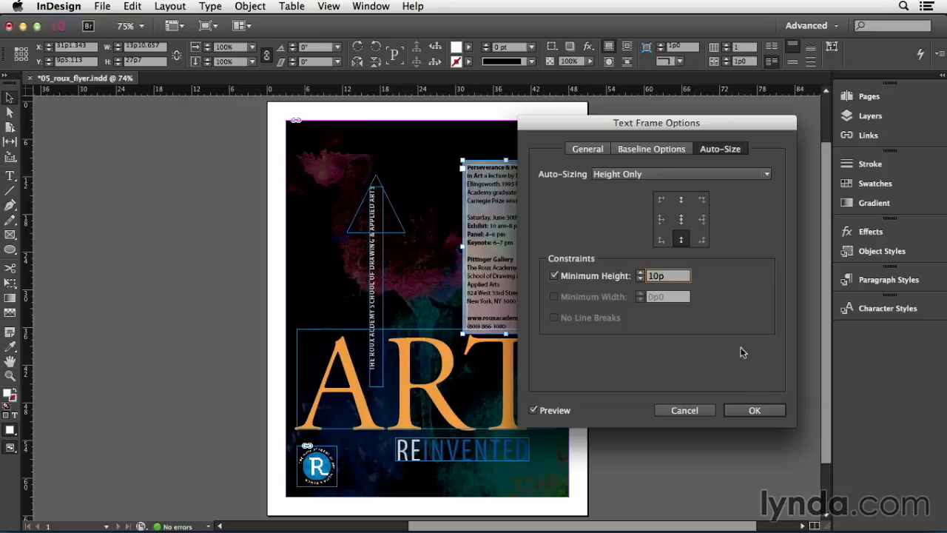
{"action": "left_click", "coordinate": [757, 411]}
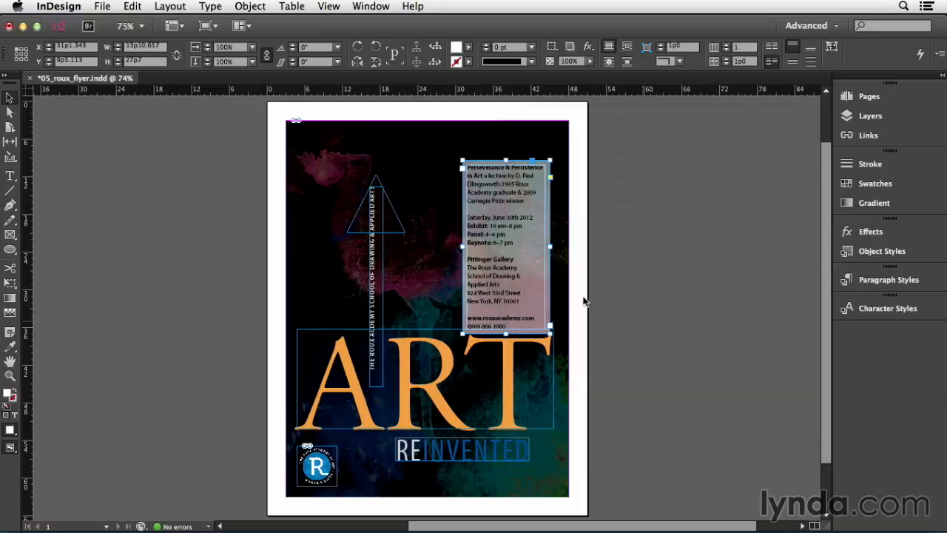
Test the auto-sizing by entering several lines of filler text below the Keynote line, then delete the filler
{"action": "double_click", "coordinate": [519, 246]}
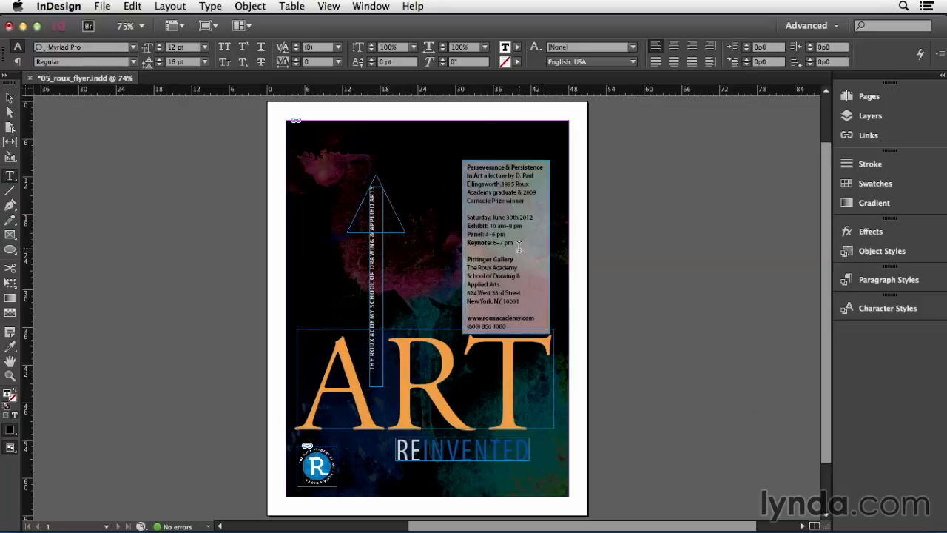
{"action": "key", "text": "Return"}
{"action": "type", "text": "dfkdfjsdfkj sdfkajsdf aksdjf "}
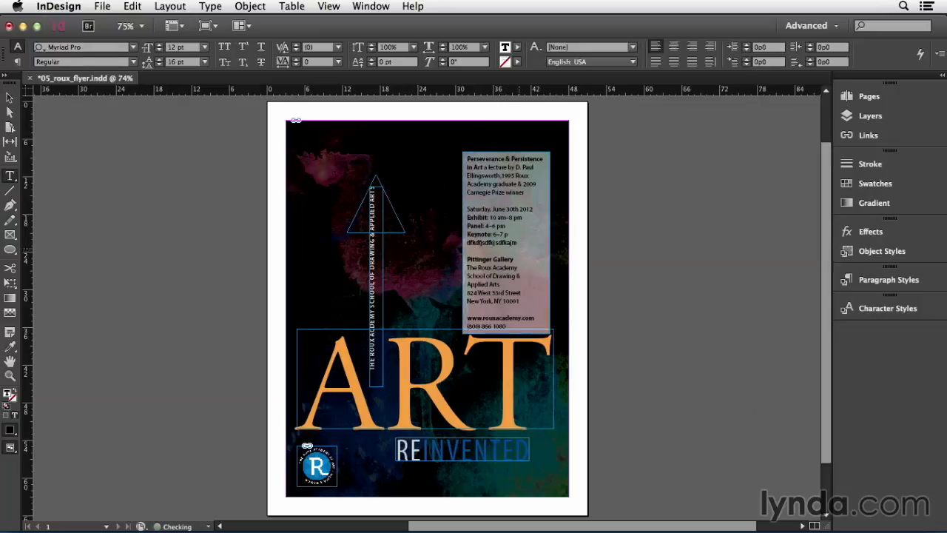
{"action": "type", "text": "asdkfjs dflakfms dfasldkfma sdfkasmdf dkld"}
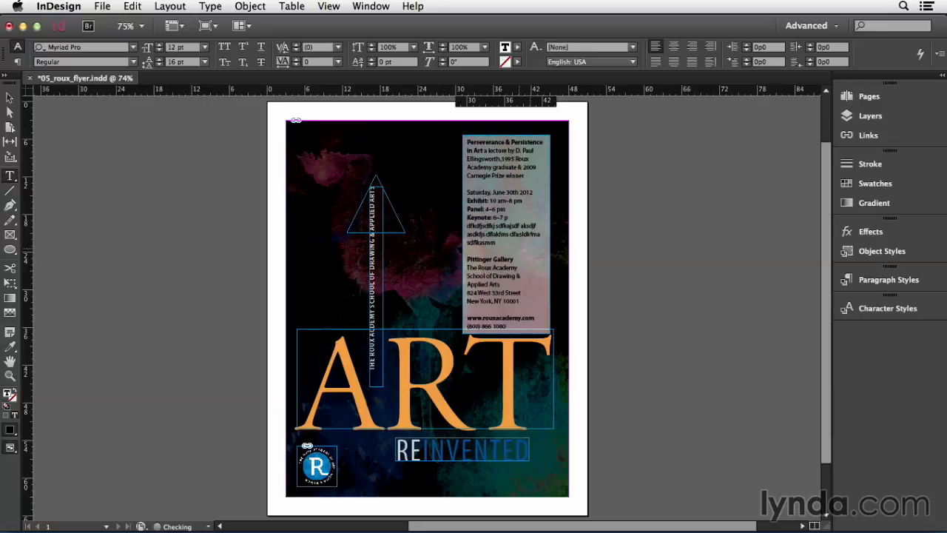
{"action": "type", "text": "f djfd"}
{"action": "left_click_drag", "start_coordinate": [533, 242], "coordinate": [469, 226]}
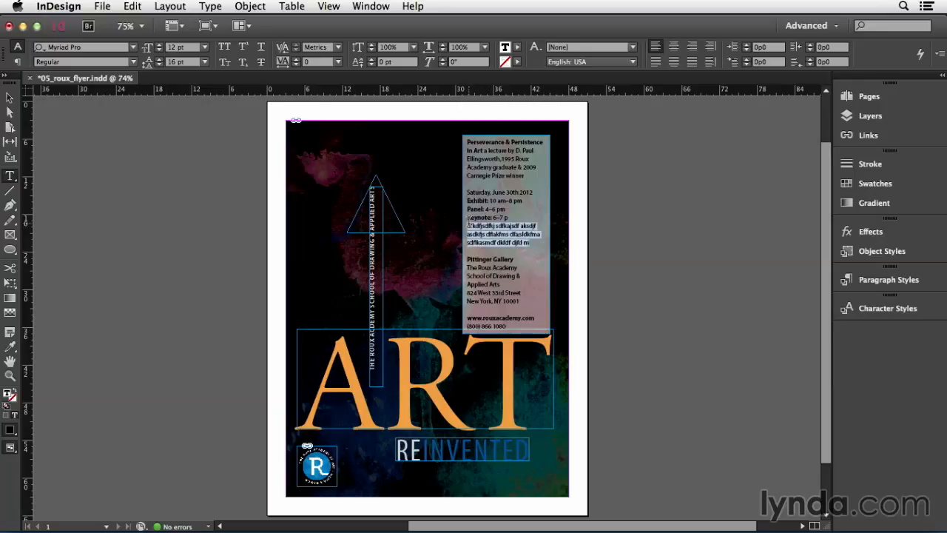
{"action": "key", "text": "BackSpace"}
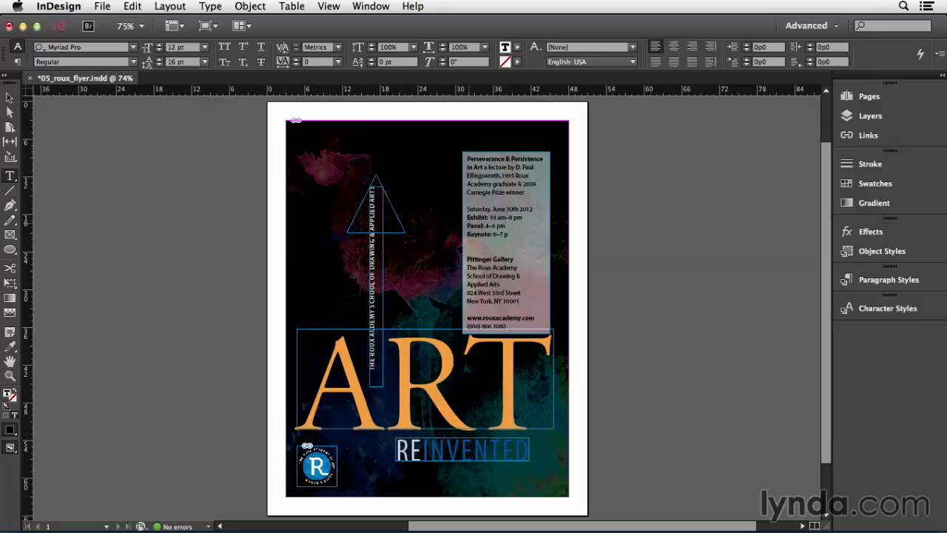
Set the REINVENTED text frame to auto-size Width Only, anchored at its centre
{"action": "left_click", "coordinate": [446, 447]}
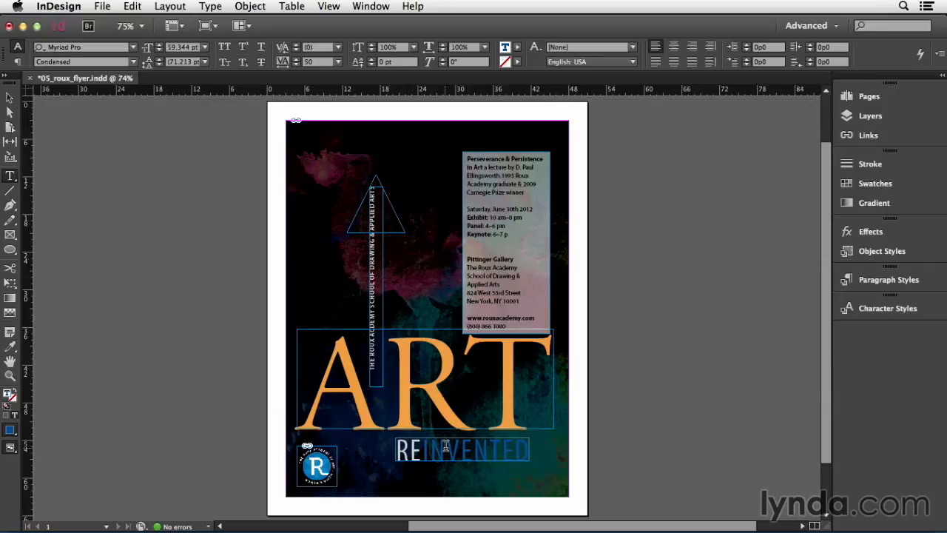
{"action": "key", "text": "super+b"}
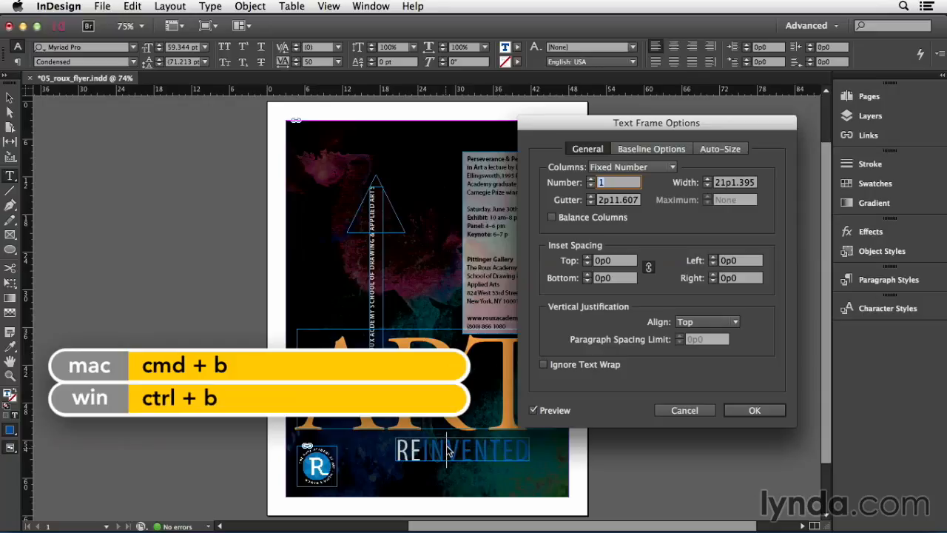
{"action": "left_click", "coordinate": [709, 150]}
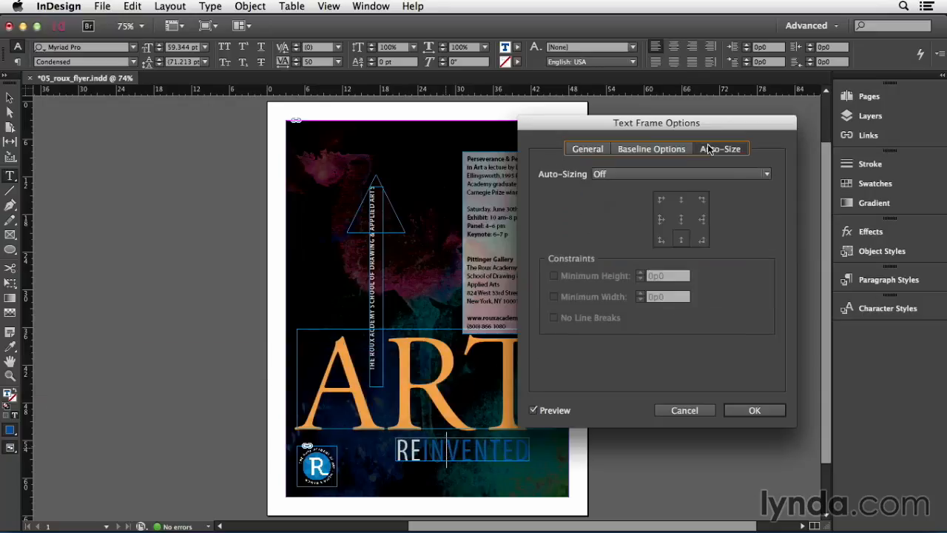
{"action": "left_click", "coordinate": [669, 174]}
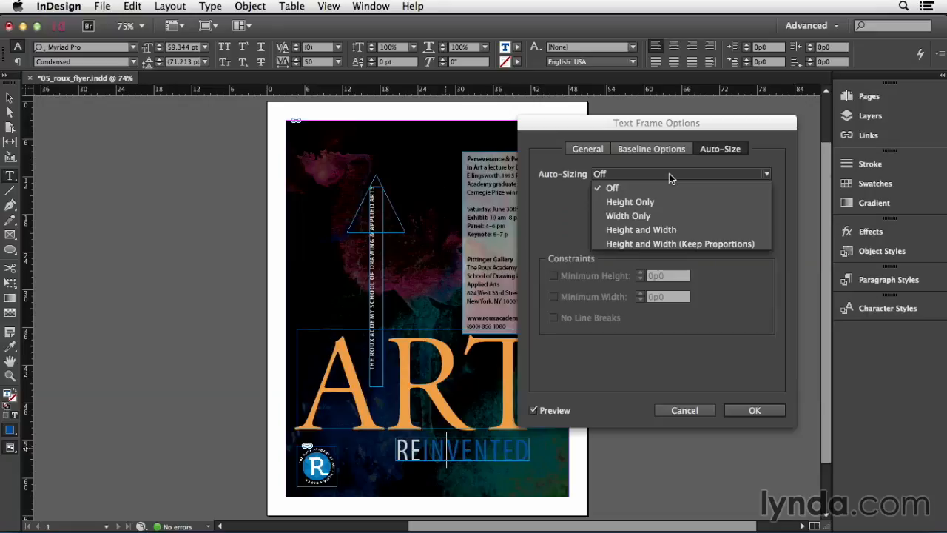
{"action": "left_click", "coordinate": [658, 216]}
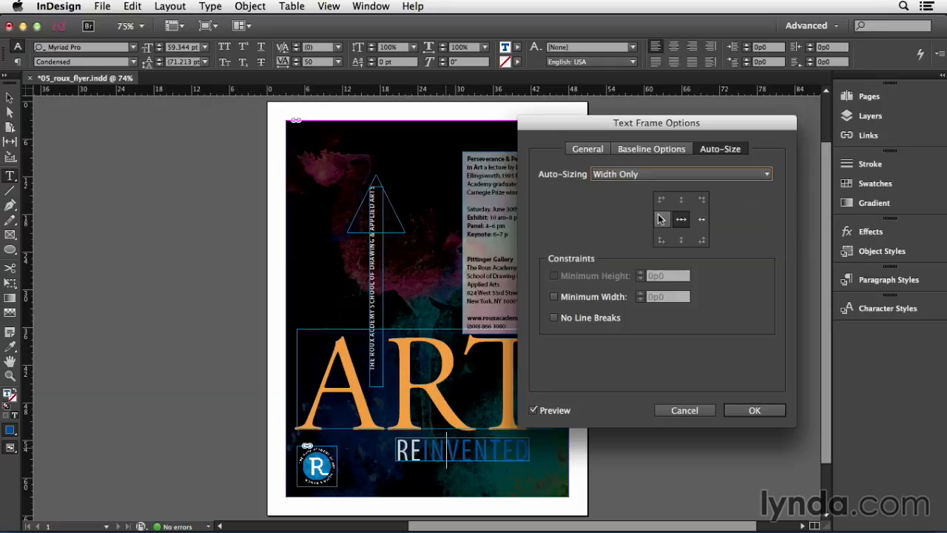
{"action": "left_click", "coordinate": [681, 220]}
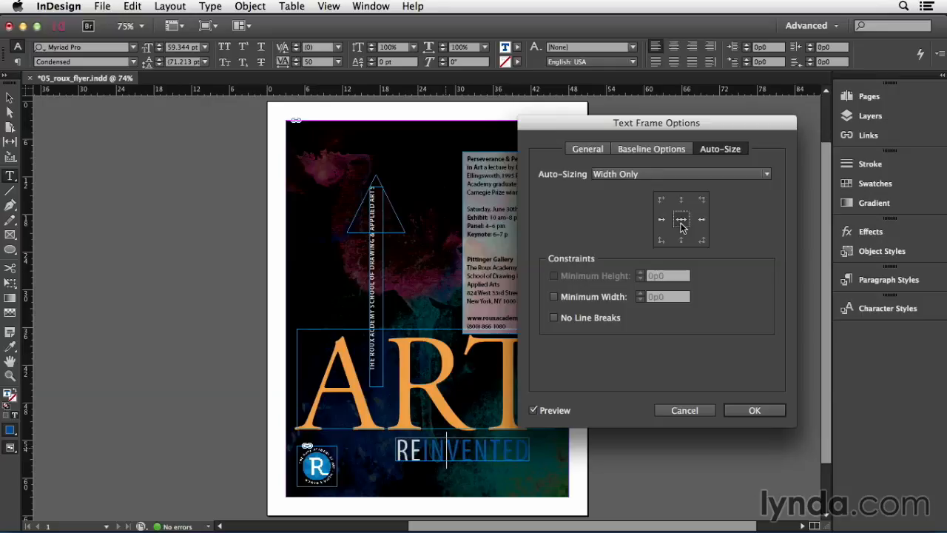
{"action": "left_click", "coordinate": [761, 411]}
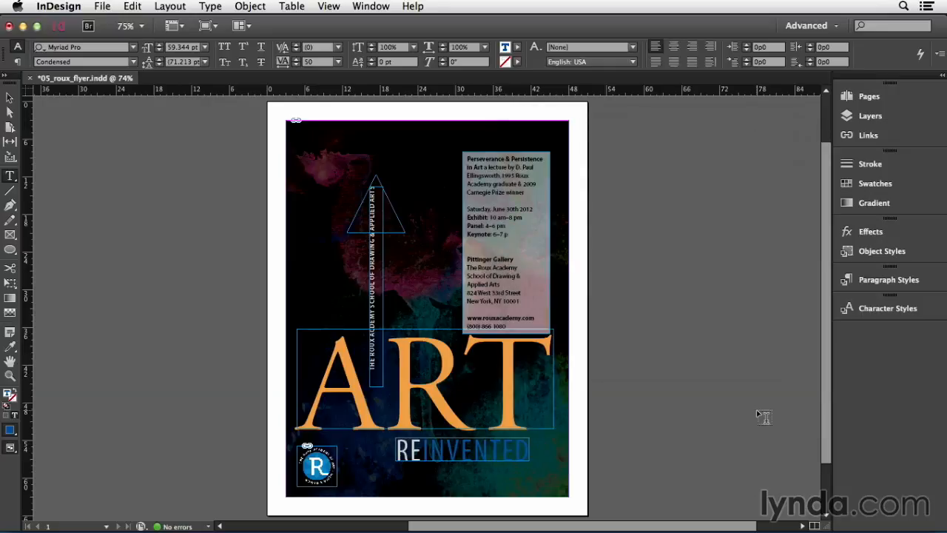
Insert "super" directly before REINVENTED in the subtitle's text frame
{"action": "left_click", "coordinate": [400, 450]}
{"action": "type", "text": "super"}
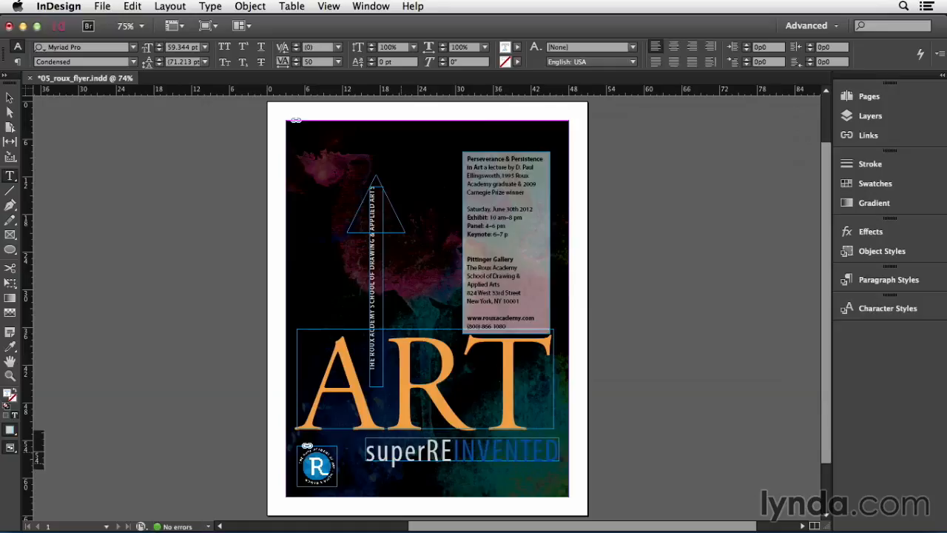